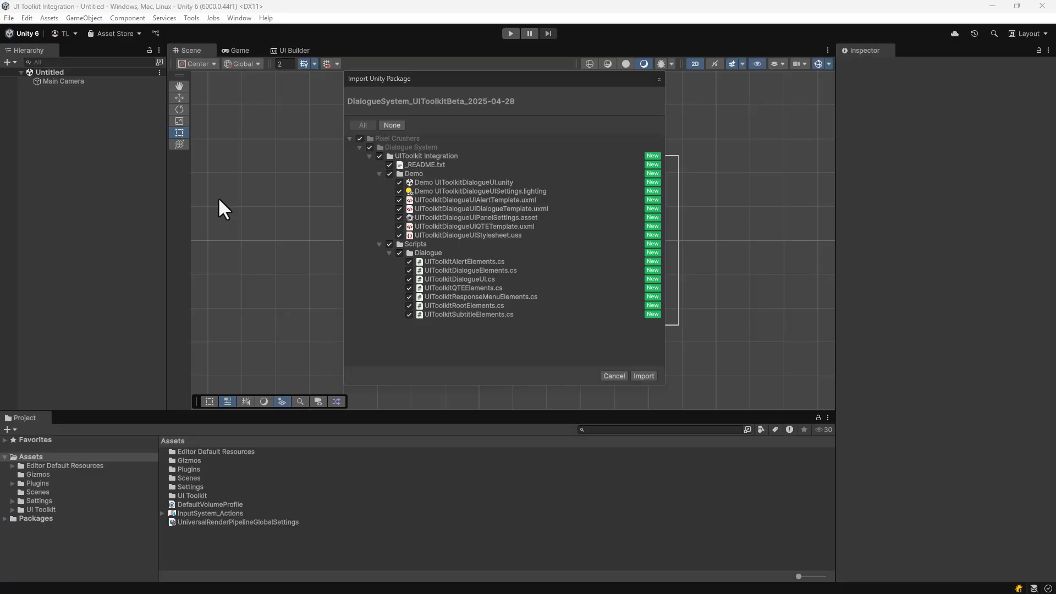
# Step: Import the full DialogueSystem_UIToolkitBeta_2025-04-28 package and open the Demo UIToolkitDialogueUI scene from its Demo folder
pyautogui.click(644, 376)
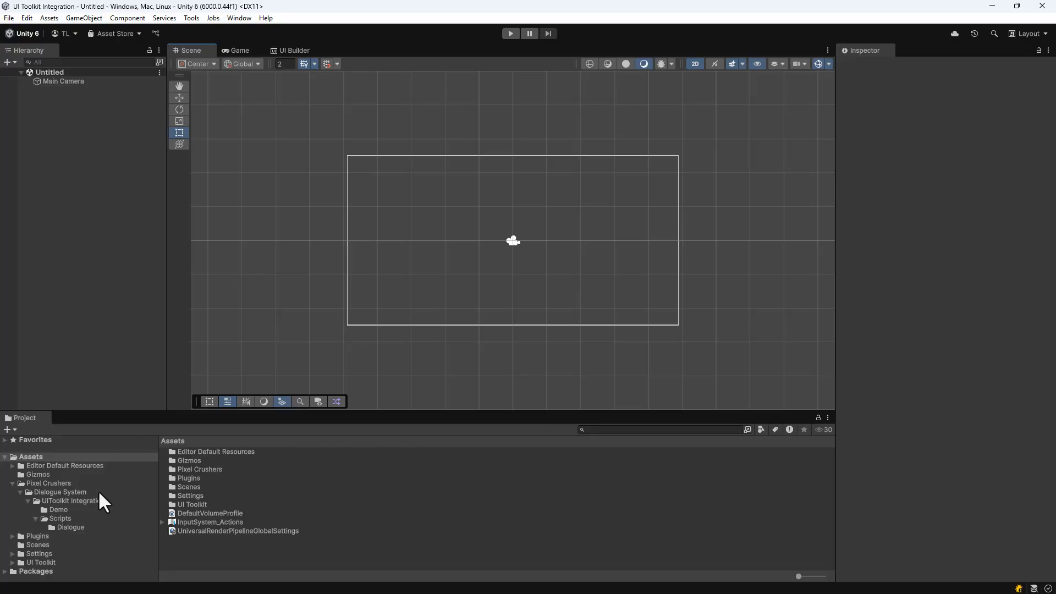
pyautogui.click(59, 510)
pyautogui.doubleClick(192, 451)
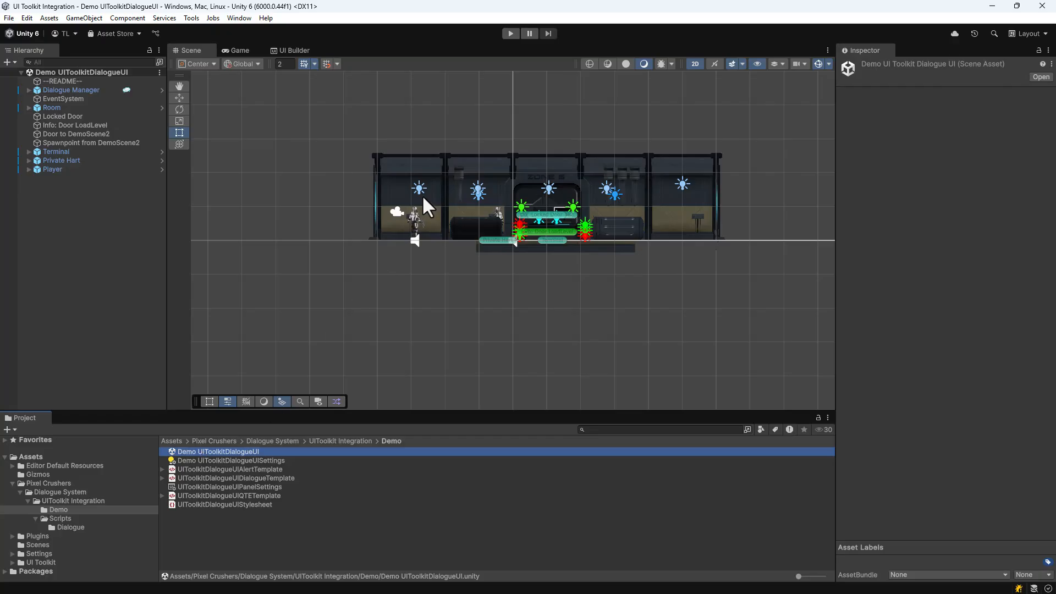
# Step: Play-test the demo scene by completing the conversation with Private Hart and opening the game menu, ending with play mode stopped
pyautogui.click(513, 35)
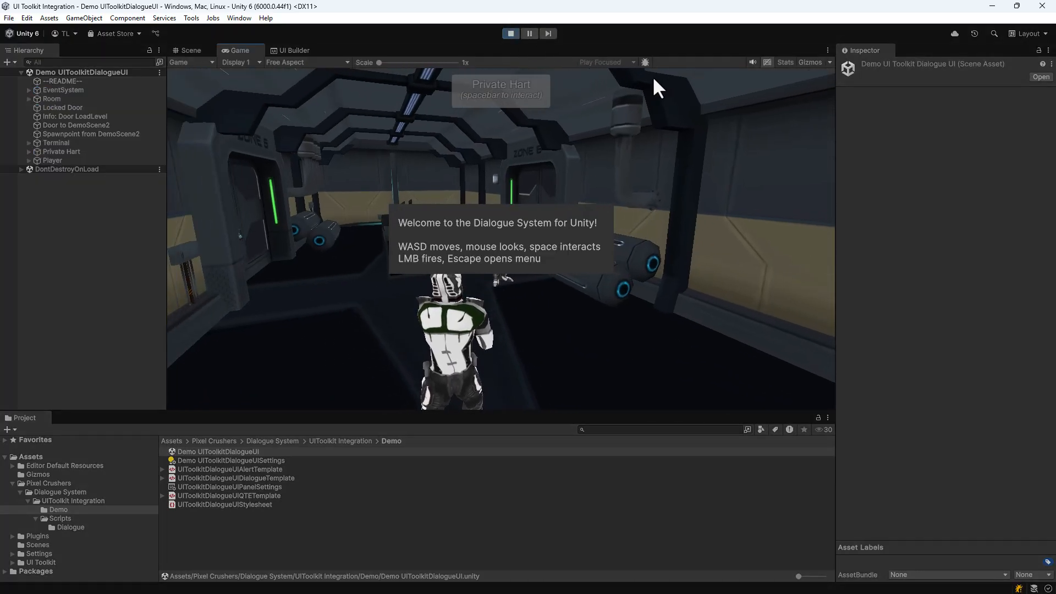
pyautogui.press('space')
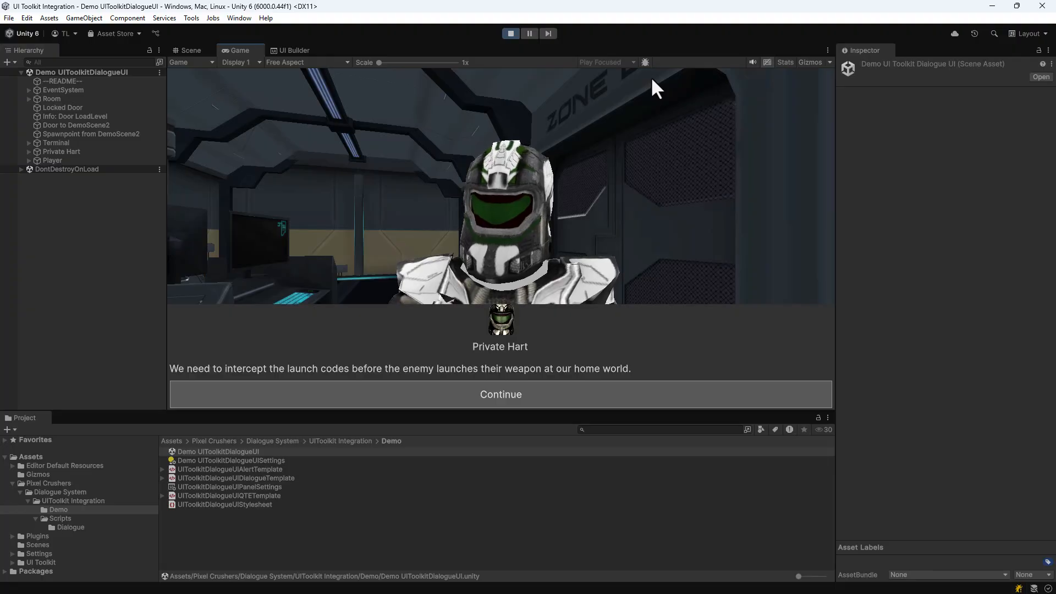
pyautogui.click(437, 393)
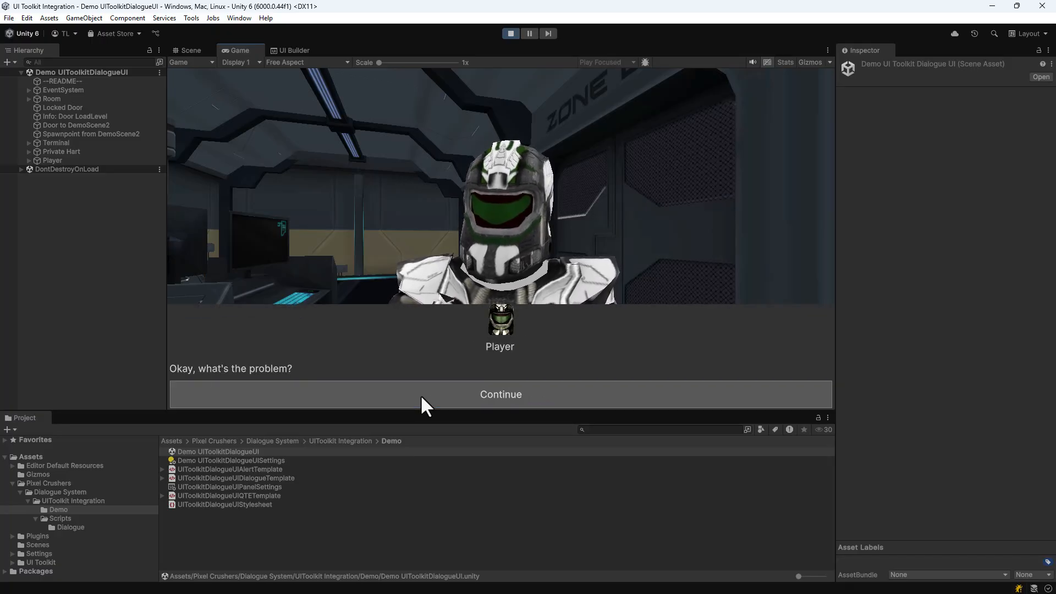
pyautogui.click(421, 396)
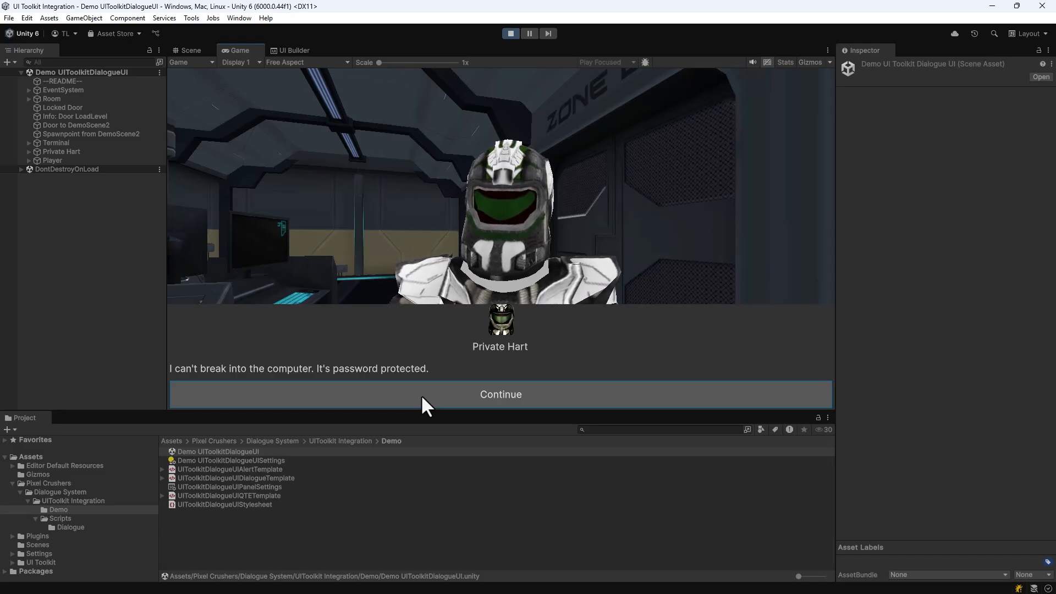
pyautogui.click(420, 394)
pyautogui.click(420, 394)
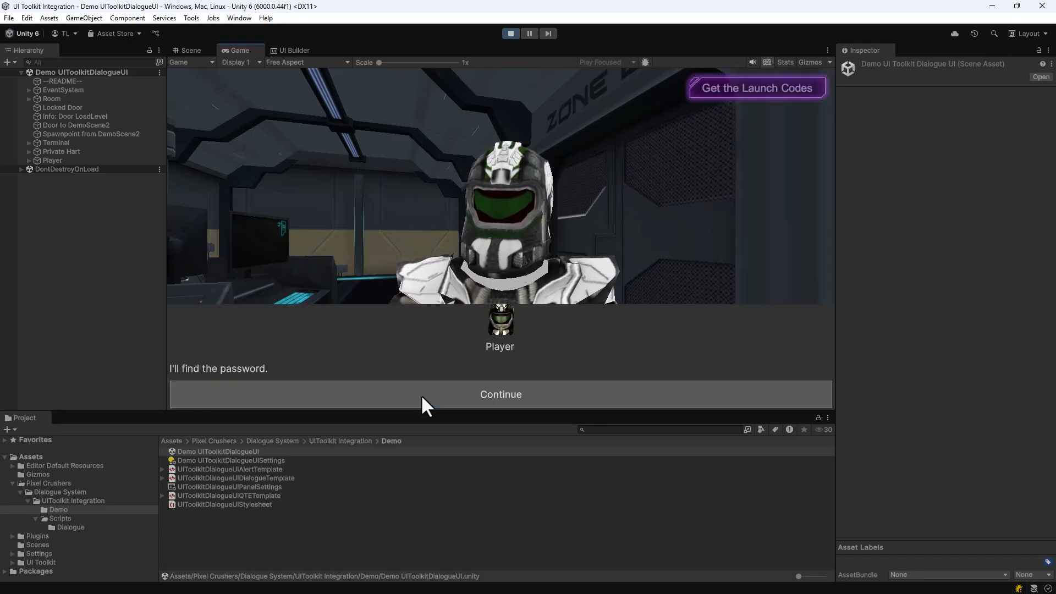
pyautogui.click(420, 395)
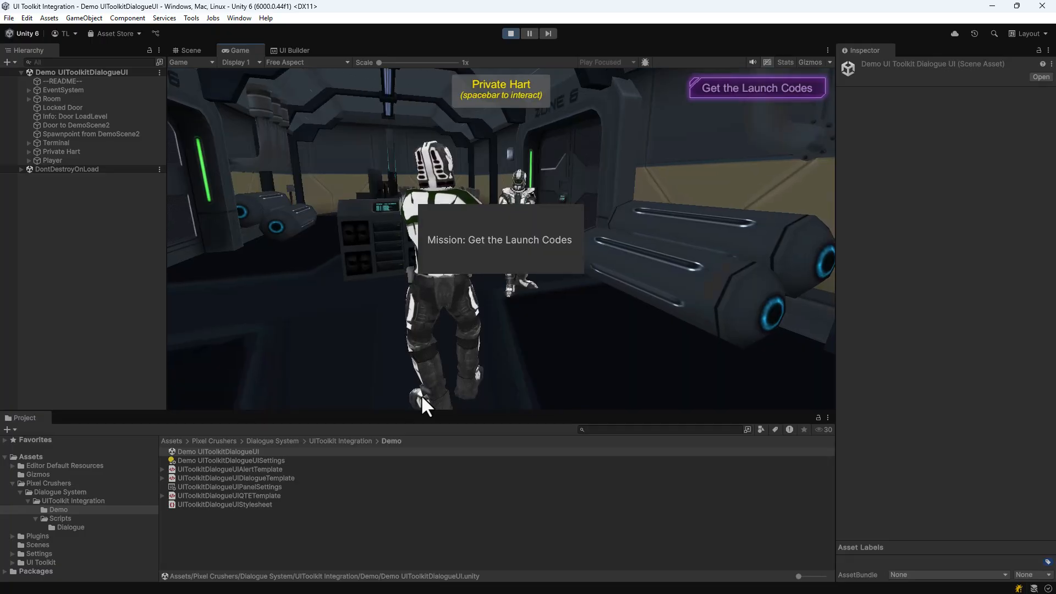
pyautogui.press('Escape')
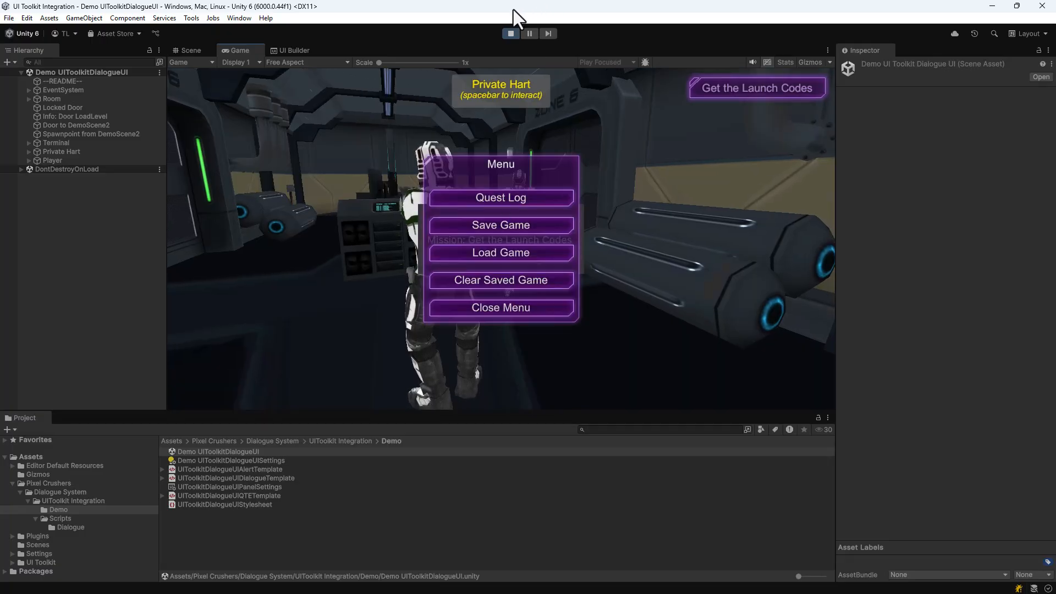
pyautogui.click(509, 33)
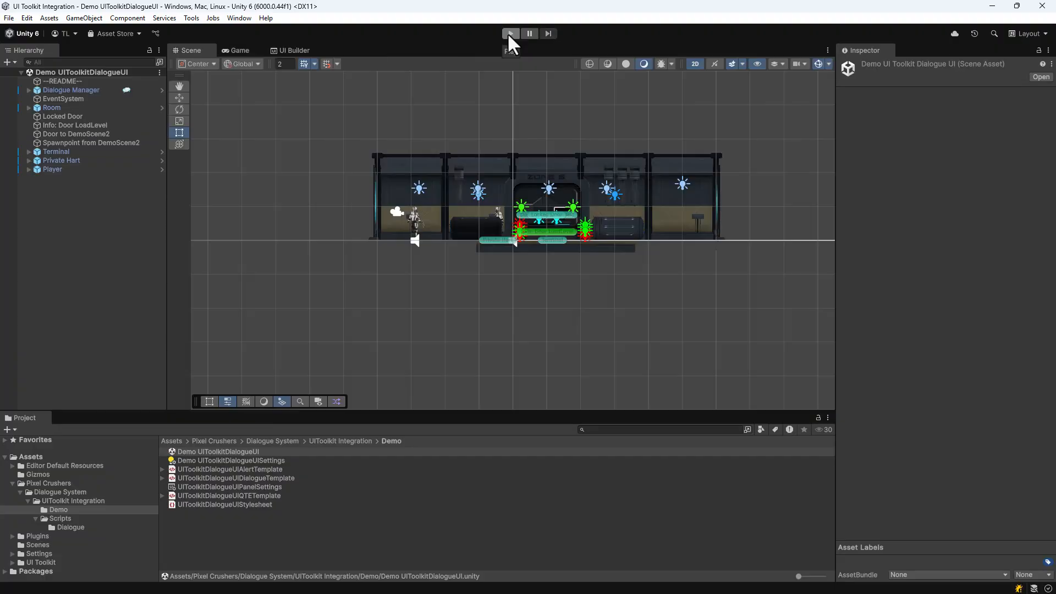
# Step: Locate the Dialogue UI object assigned on the Dialogue Manager, expand its child documents, and inspect its UI Toolkit Dialogue UI component
pyautogui.click(84, 90)
pyautogui.click(950, 233)
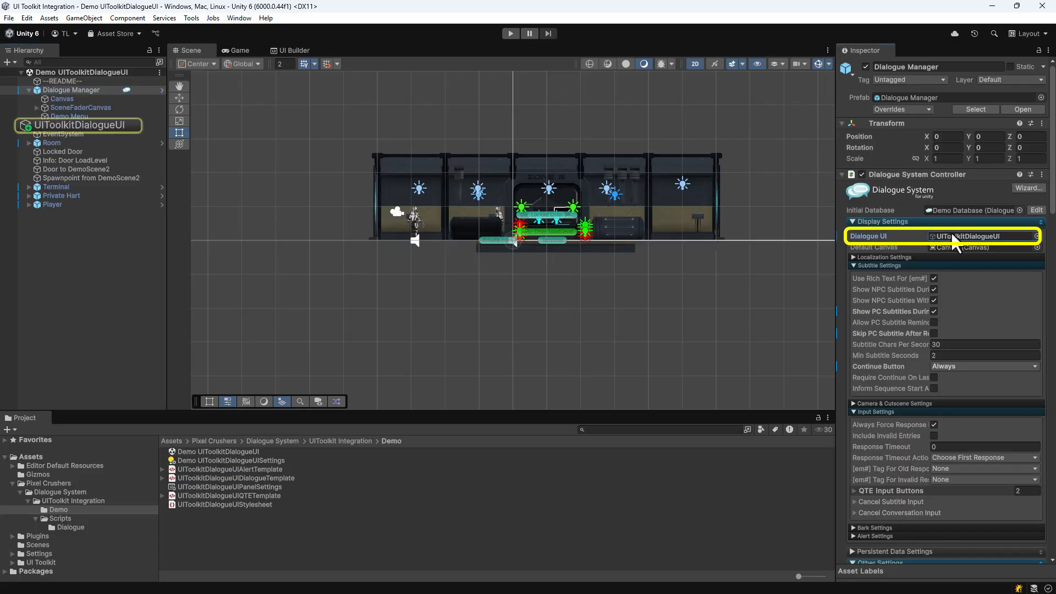
pyautogui.click(37, 124)
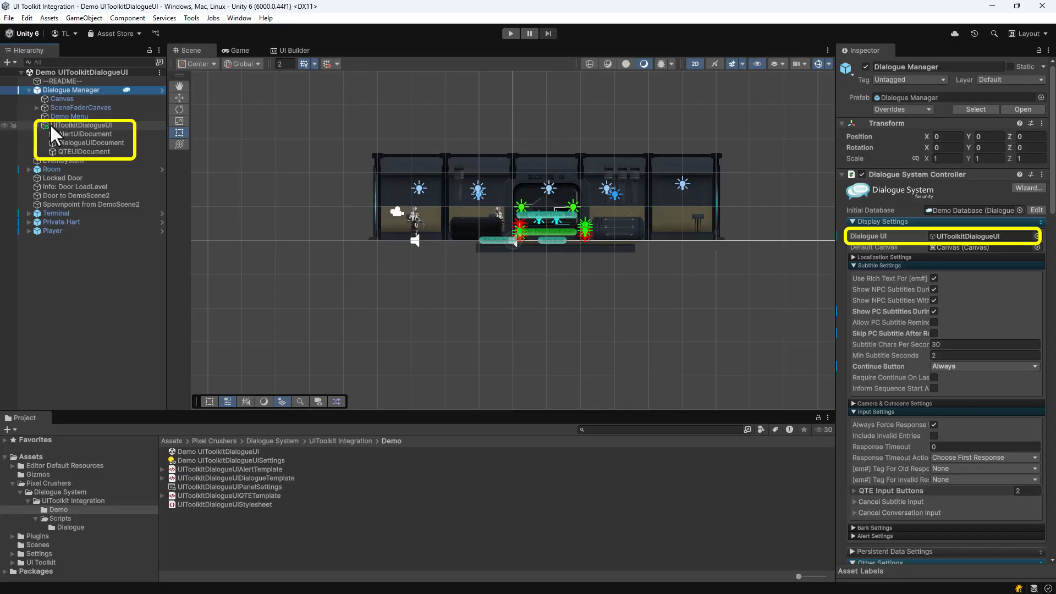
pyautogui.click(50, 124)
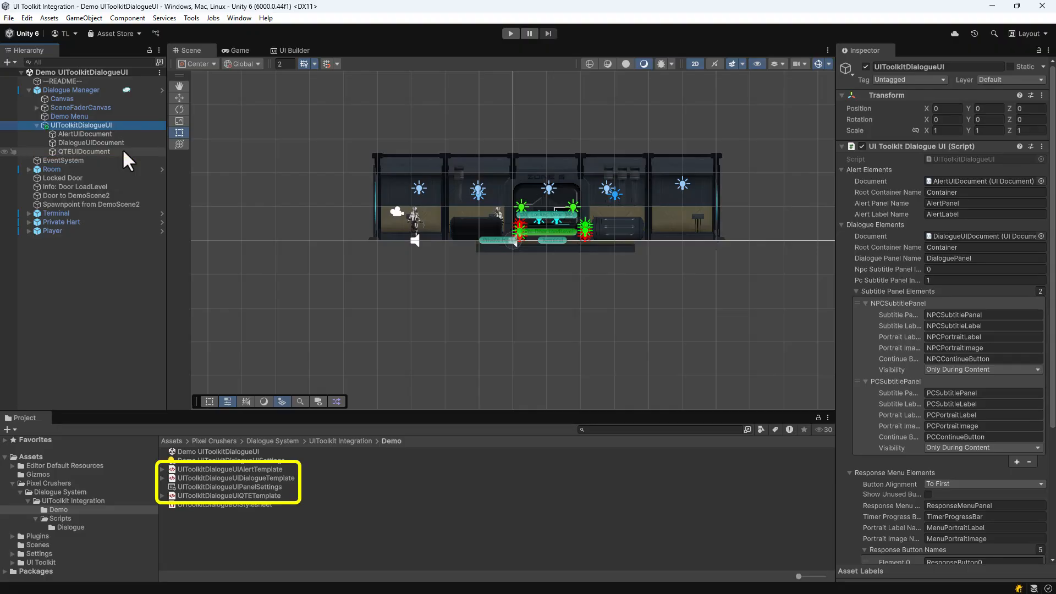
# Step: Examine the alert and QTE templates in UI Builder against the Alert Elements and Qte Elements settings of UIToolkitDialogueUI
pyautogui.doubleClick(250, 469)
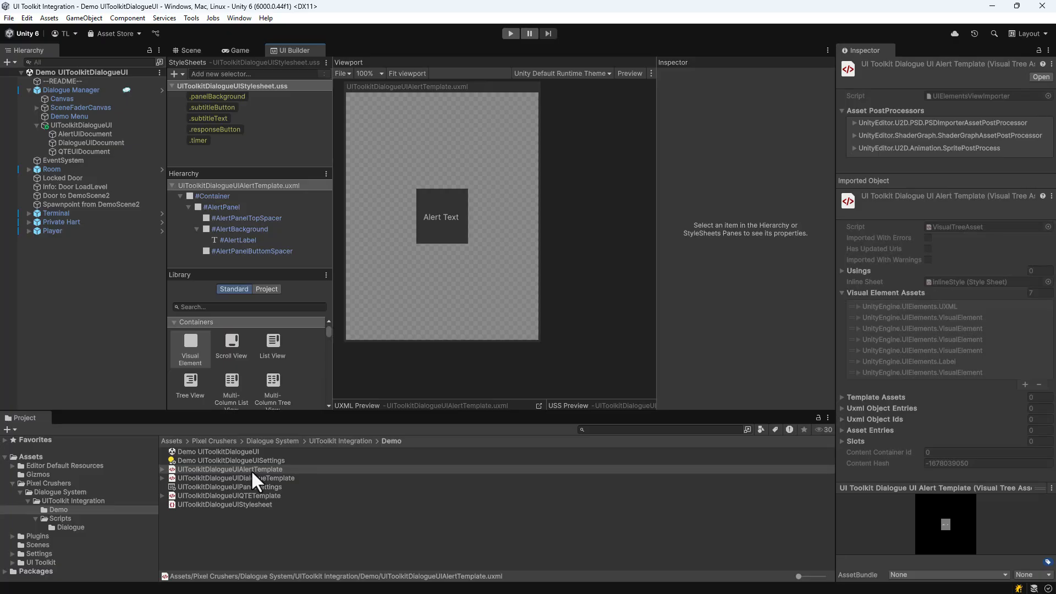
pyautogui.click(98, 125)
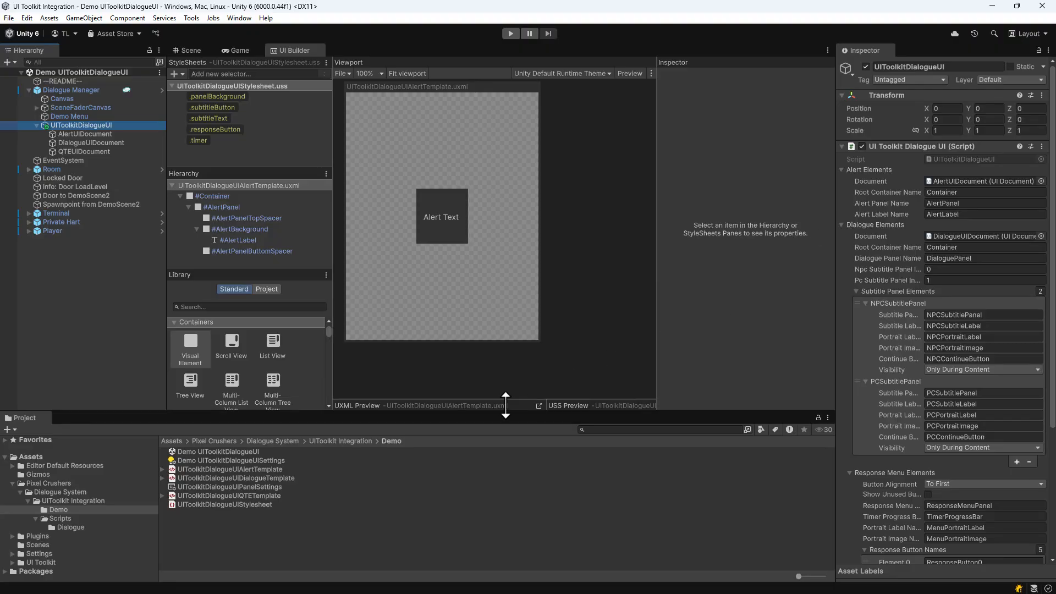
pyautogui.doubleClick(256, 495)
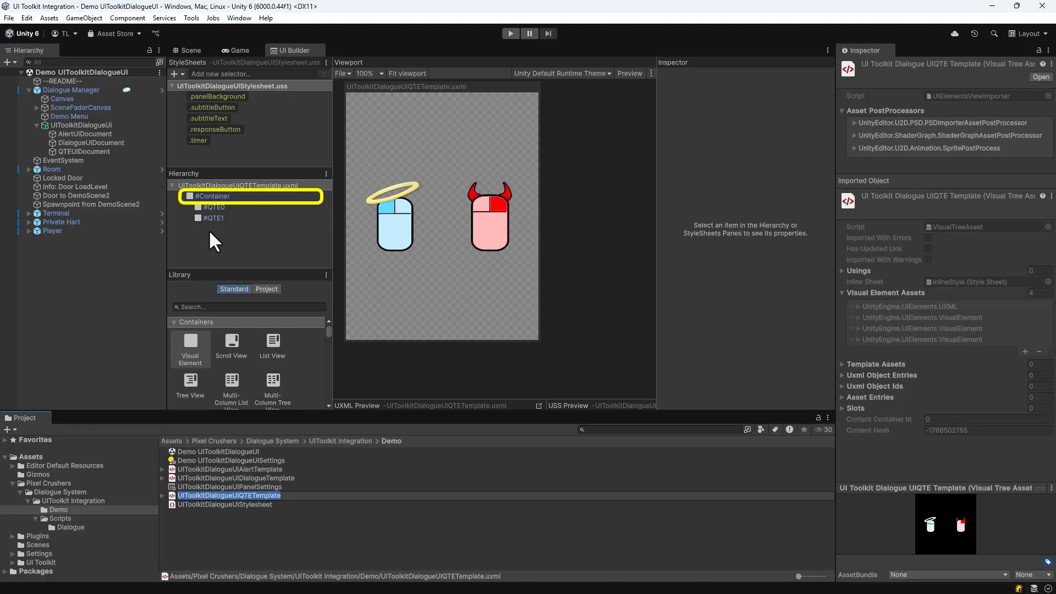
pyautogui.click(76, 125)
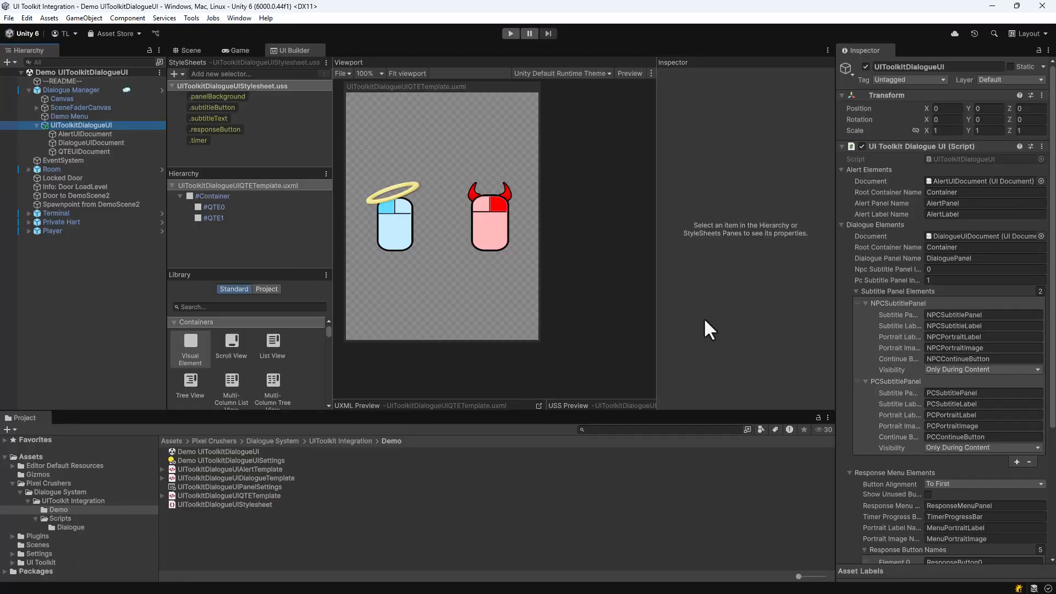
pyautogui.scroll(-5, 883, 378)
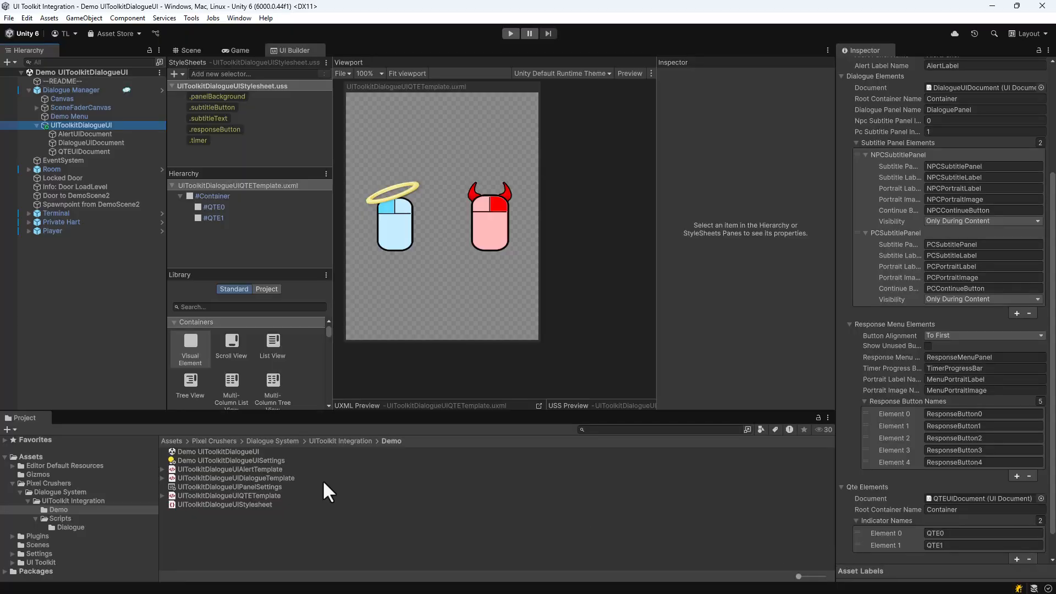
# Step: Open UIToolkitDialogueUIDialogueTemplate in UI Builder and examine its hierarchy, expanding NPCPortraitContainer and reviewing the subtitle panels and response menu elements
pyautogui.doubleClick(268, 479)
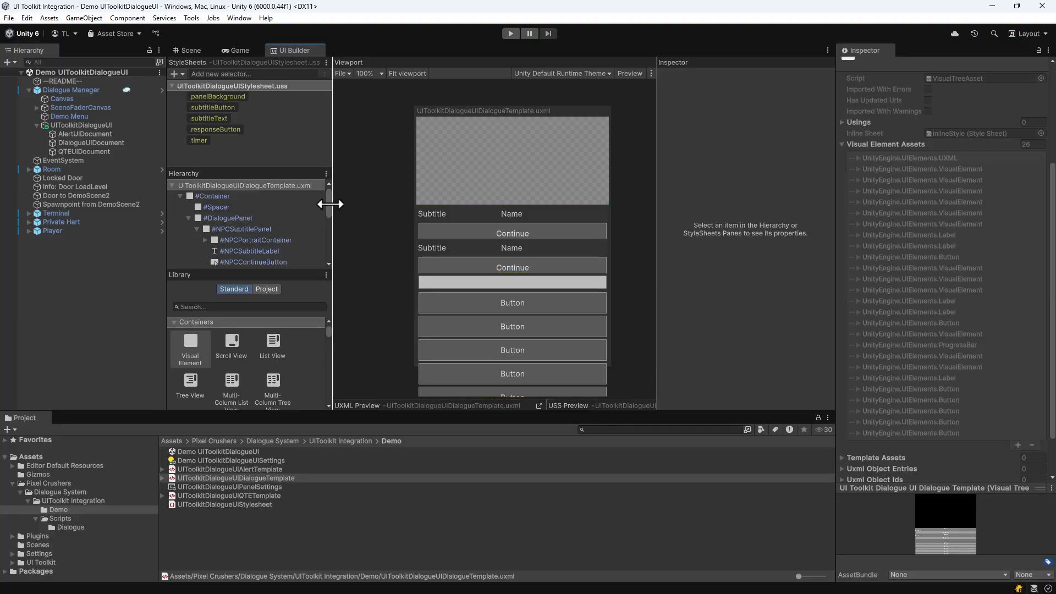
pyautogui.moveTo(326, 203); pyautogui.dragTo(327, 236)
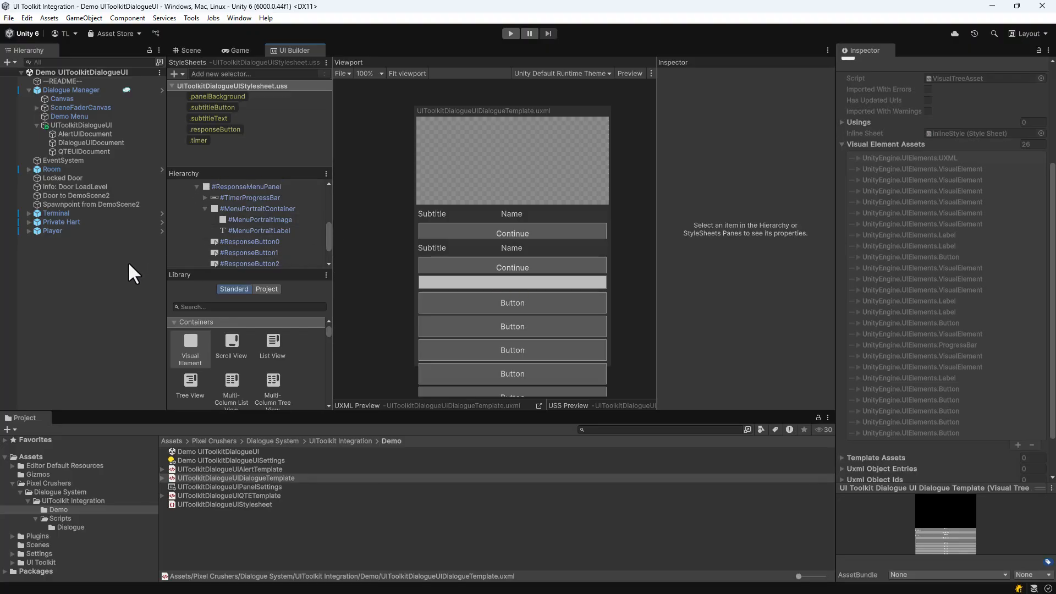
pyautogui.moveTo(328, 236); pyautogui.dragTo(333, 207)
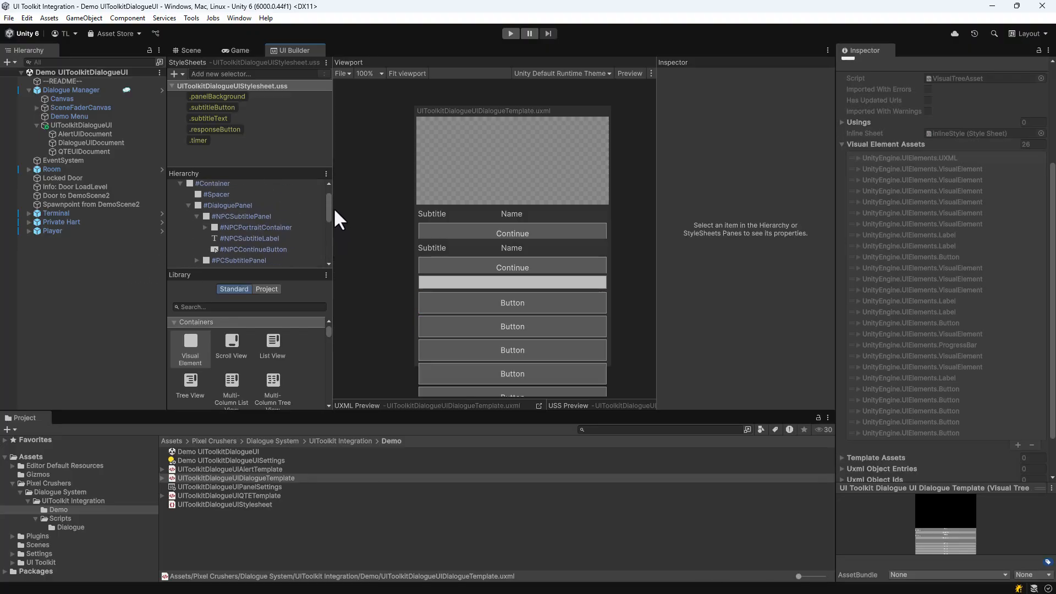
pyautogui.click(205, 227)
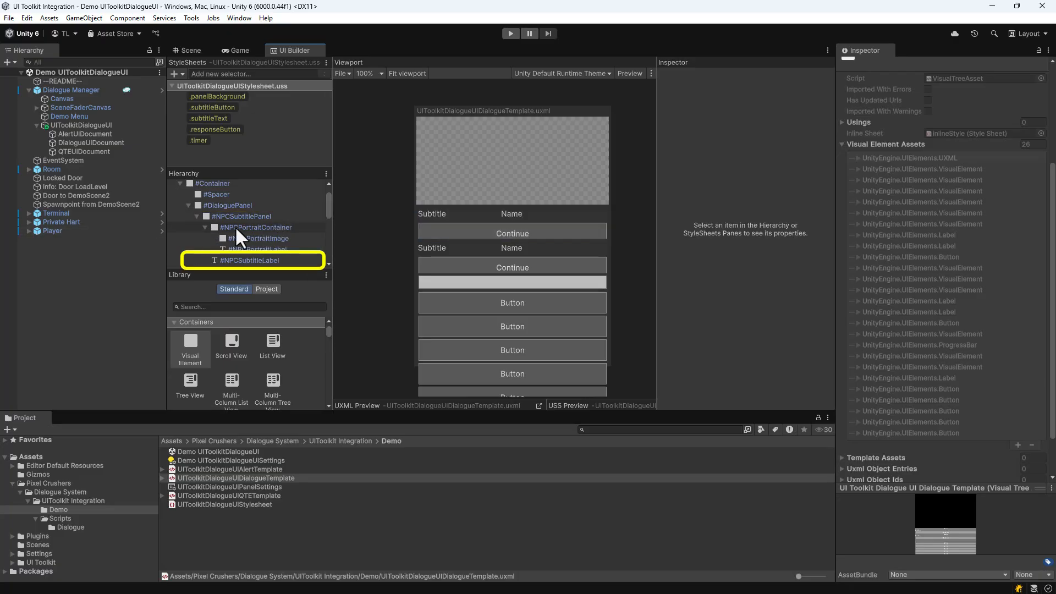
pyautogui.moveTo(326, 206); pyautogui.dragTo(325, 214)
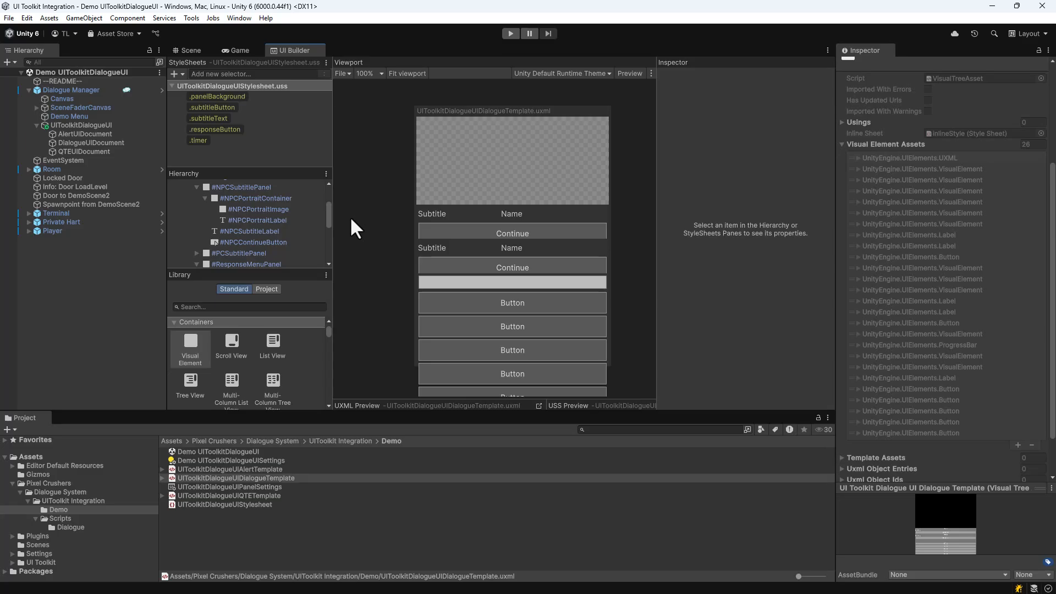
pyautogui.moveTo(326, 219); pyautogui.dragTo(325, 244)
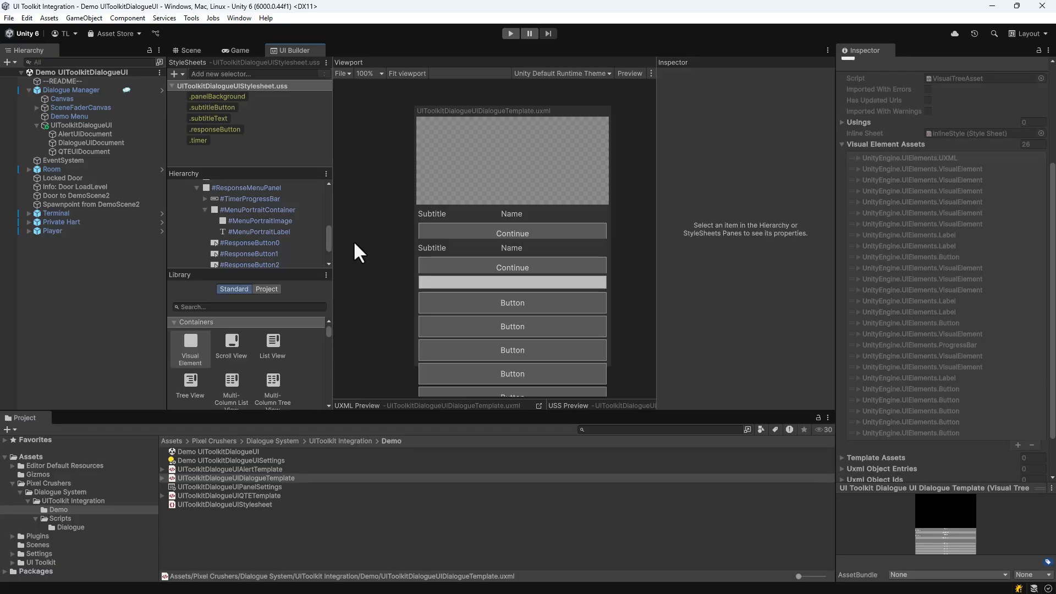
pyautogui.scroll(-1, 327, 230)
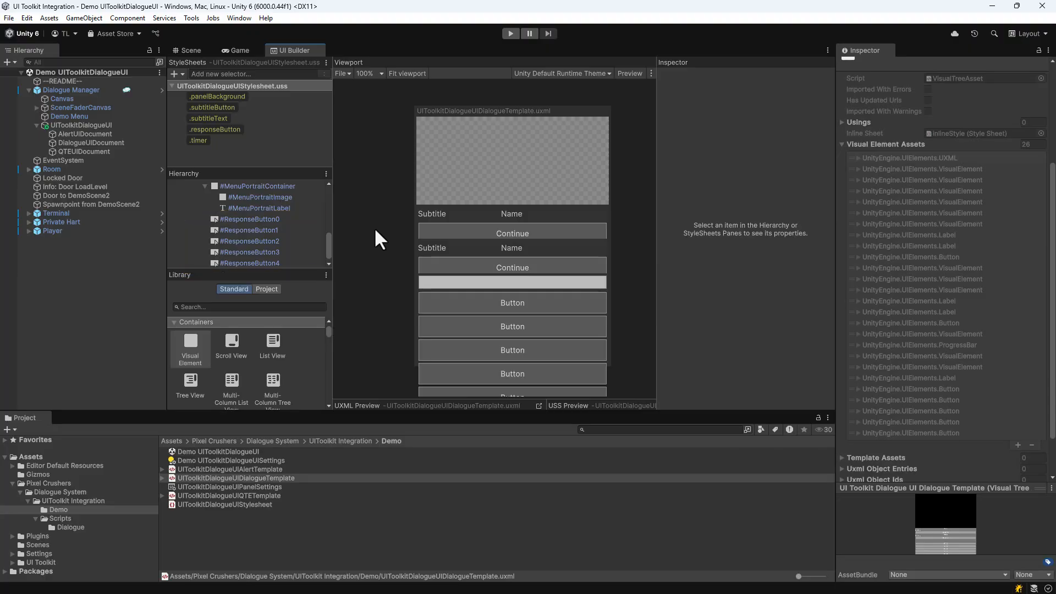
# Step: Inspect the Dialogue Elements settings of UIToolkitDialogueUI, widening the Inspector so the full property names can be read
pyautogui.click(91, 123)
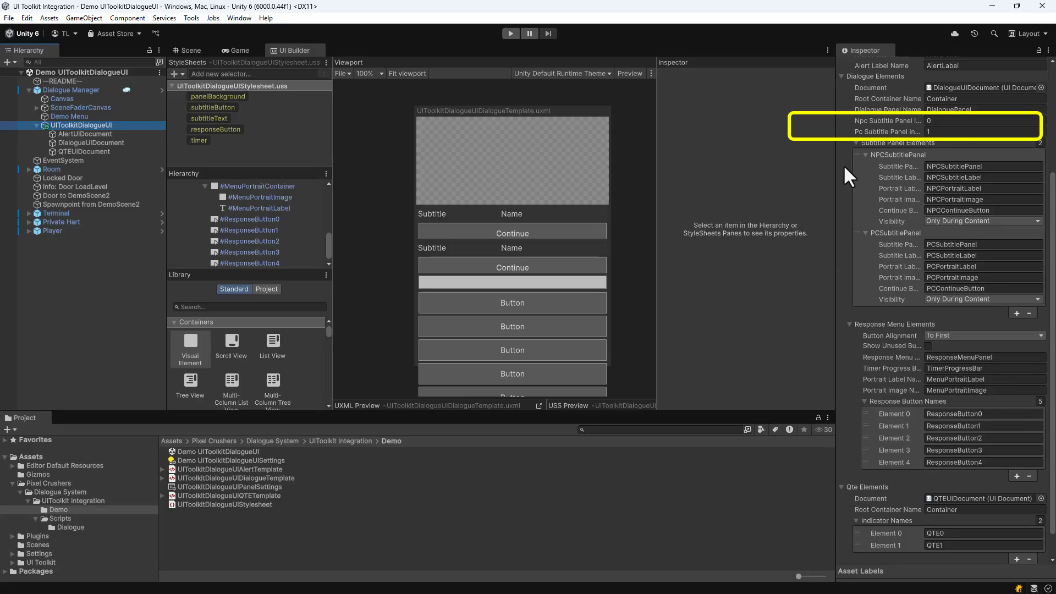
pyautogui.moveTo(835, 132); pyautogui.dragTo(797, 135)
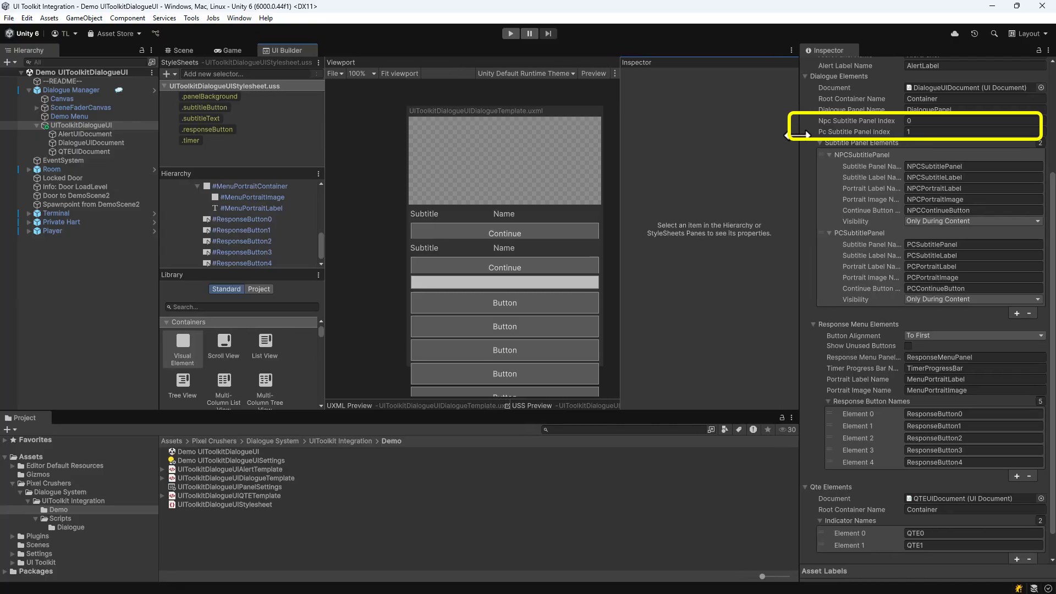